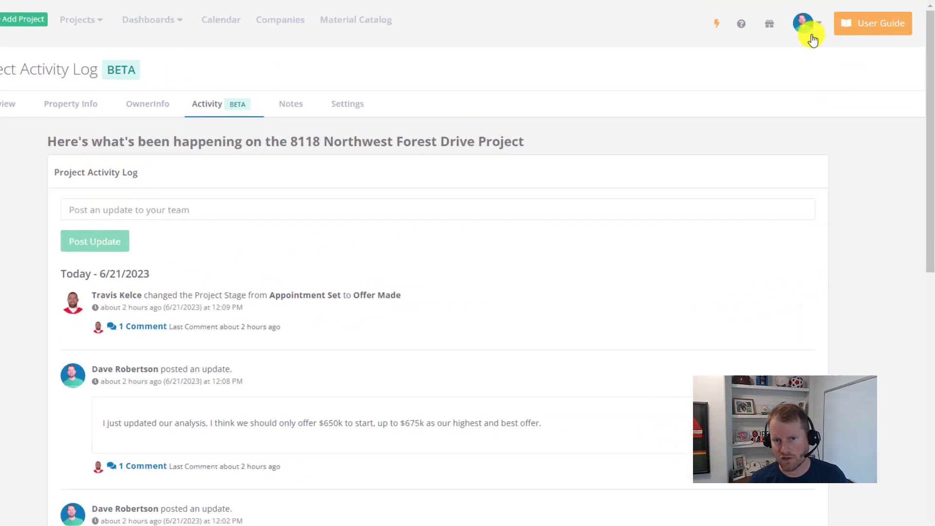
# Step: Dismiss the account menu and put the cursor in the 'Post an update to your team' field
pyautogui.click(827, 20)
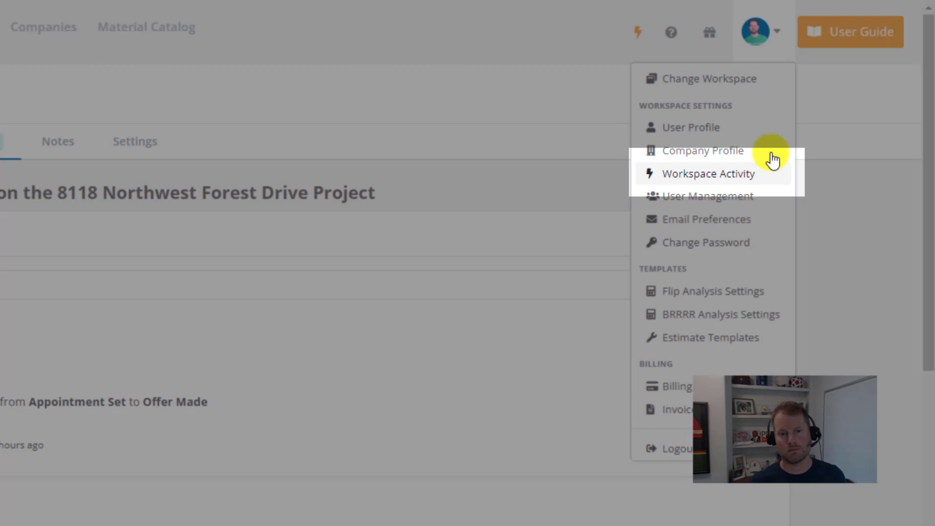
pyautogui.click(609, 181)
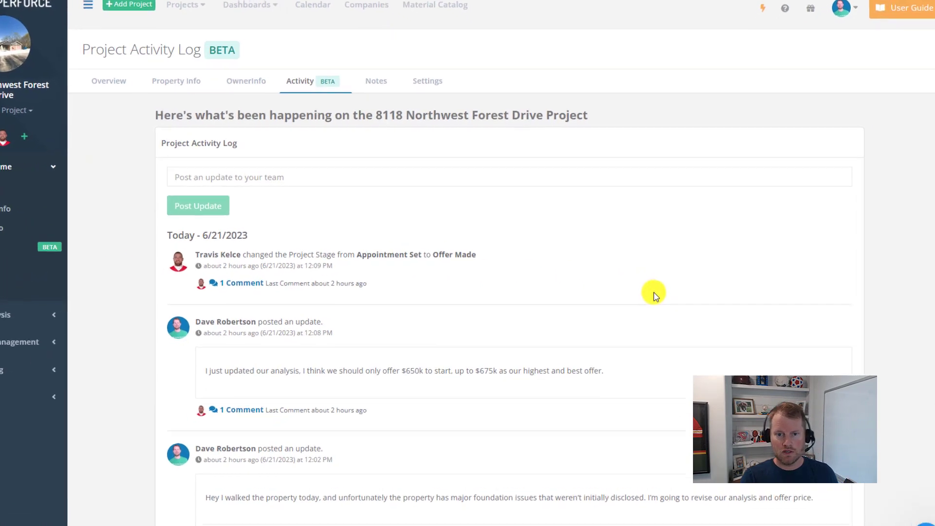
pyautogui.click(597, 177)
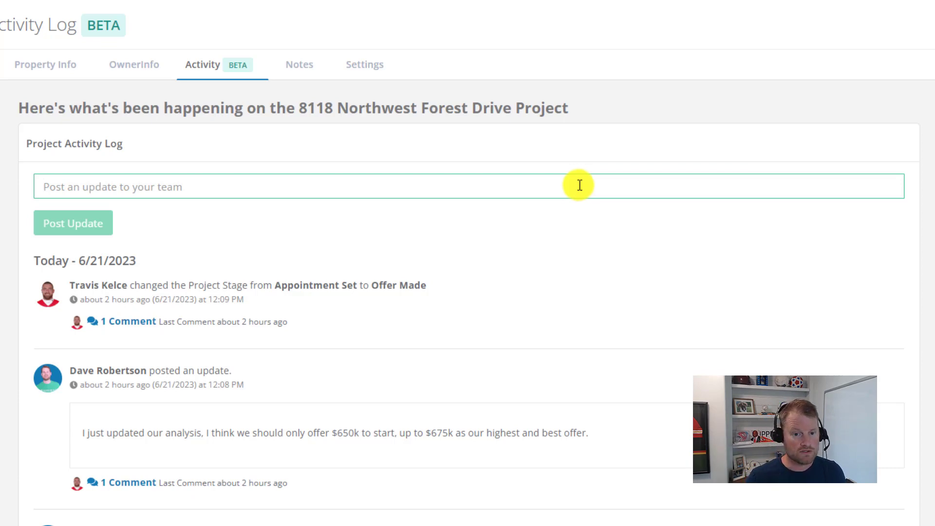
# Step: Post the update that the seller's agent will accept the $665k offer, correcting 'teh' to 'the'
pyautogui.write('I just got ')
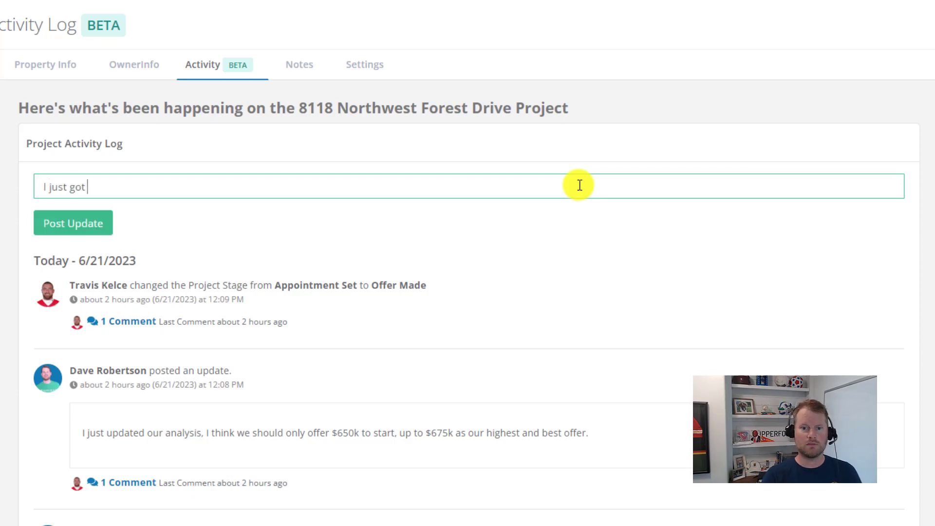
pyautogui.write('word ba')
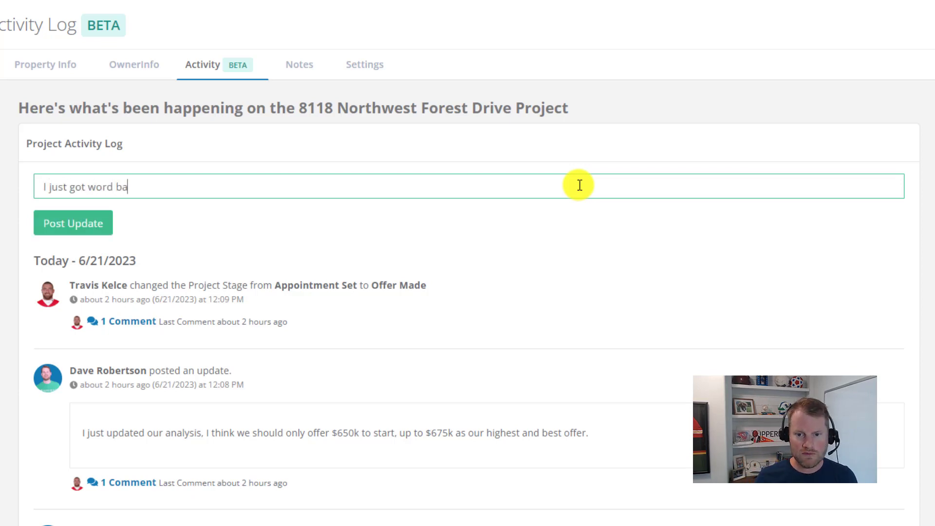
pyautogui.write('ck from teh seller')
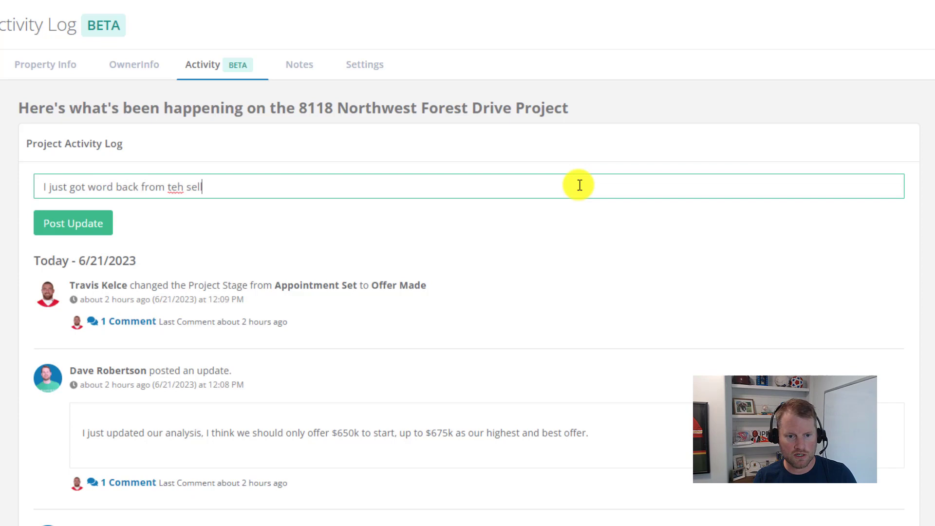
pyautogui.write("'s agent, the")
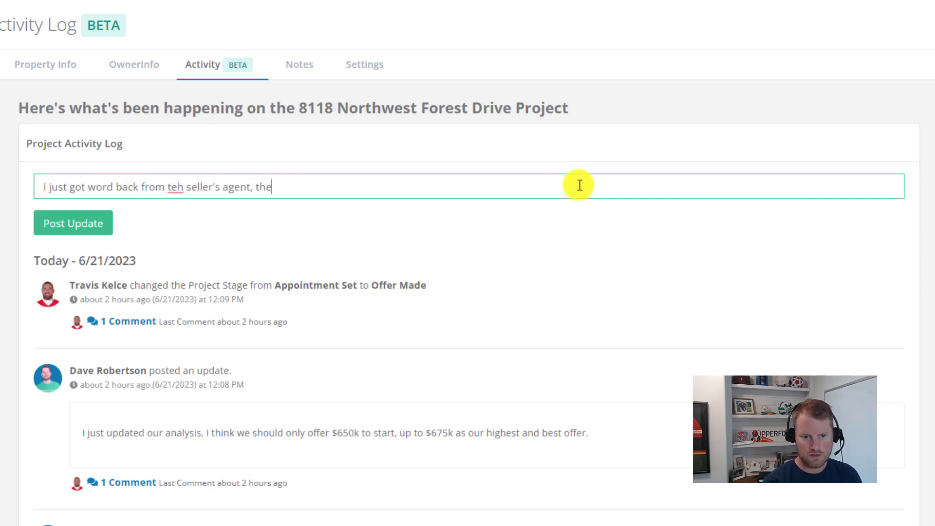
pyautogui.write('y are going to ac')
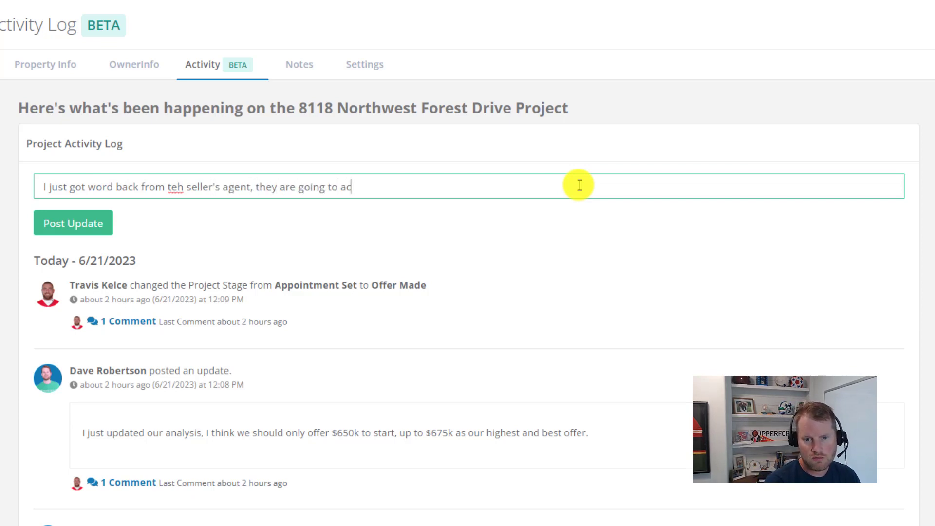
pyautogui.write('cept our offer at')
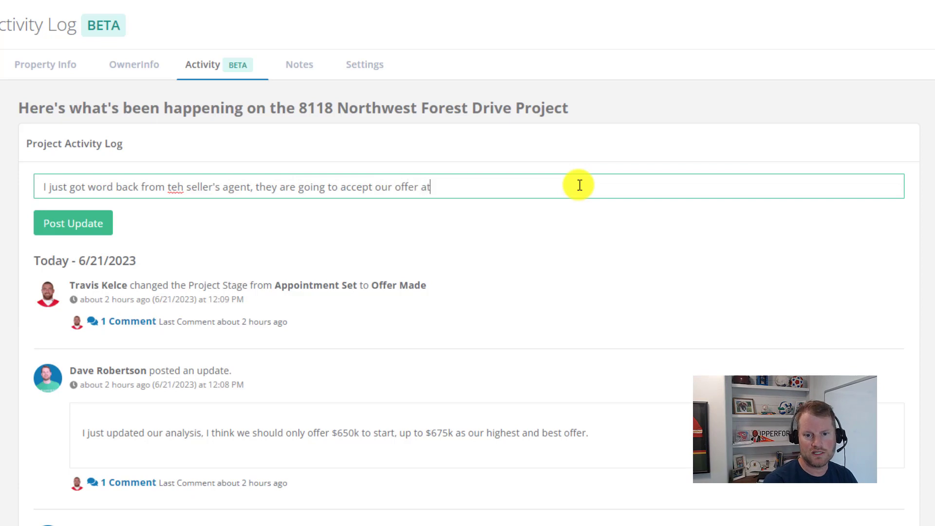
pyautogui.write(' $66')
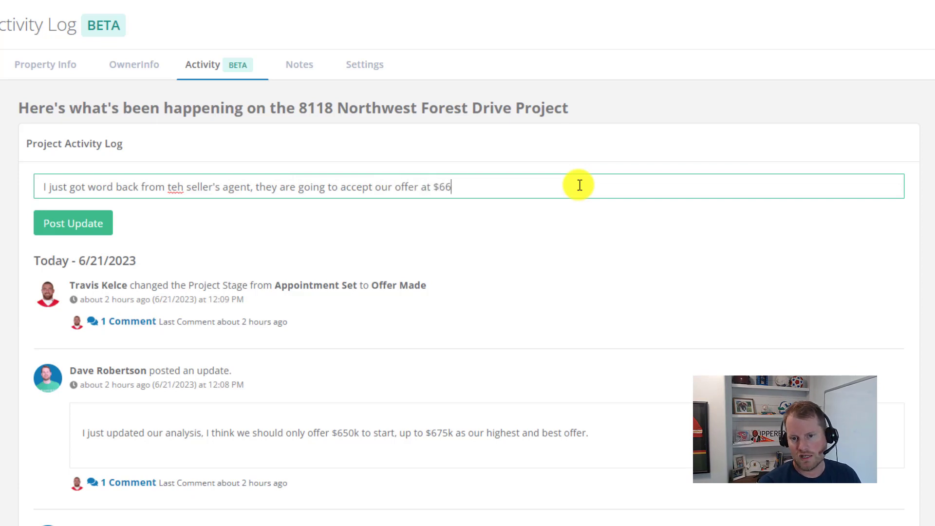
pyautogui.write('5k!')
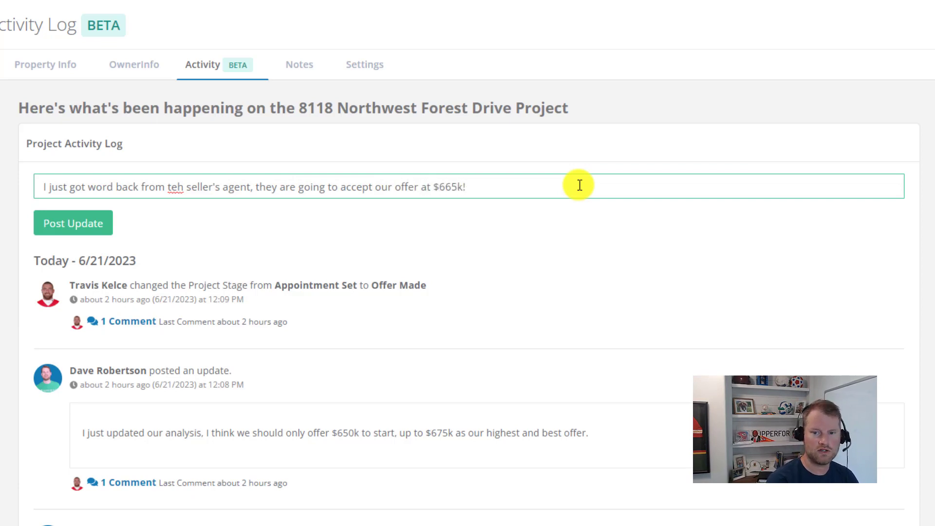
pyautogui.click(184, 187)
pyautogui.press('BackSpace')
pyautogui.press('BackSpace')
pyautogui.write('he')
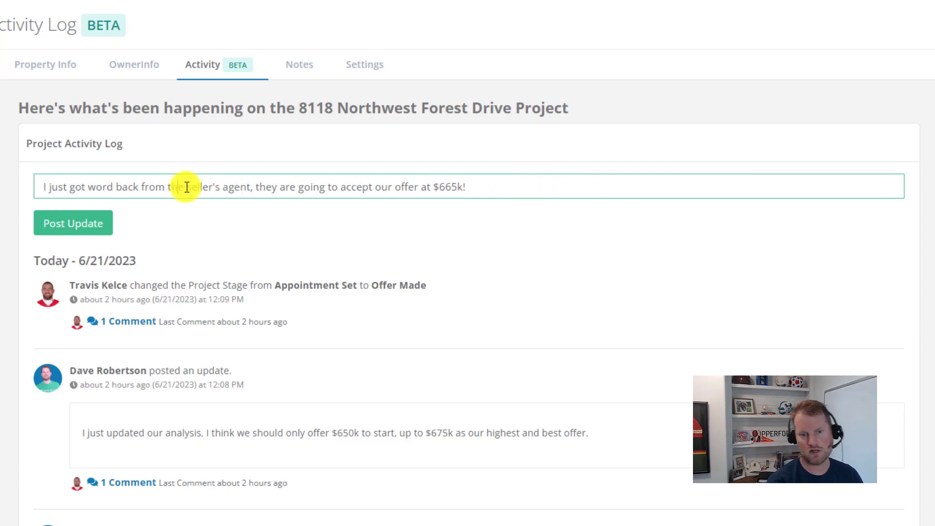
pyautogui.click(106, 228)
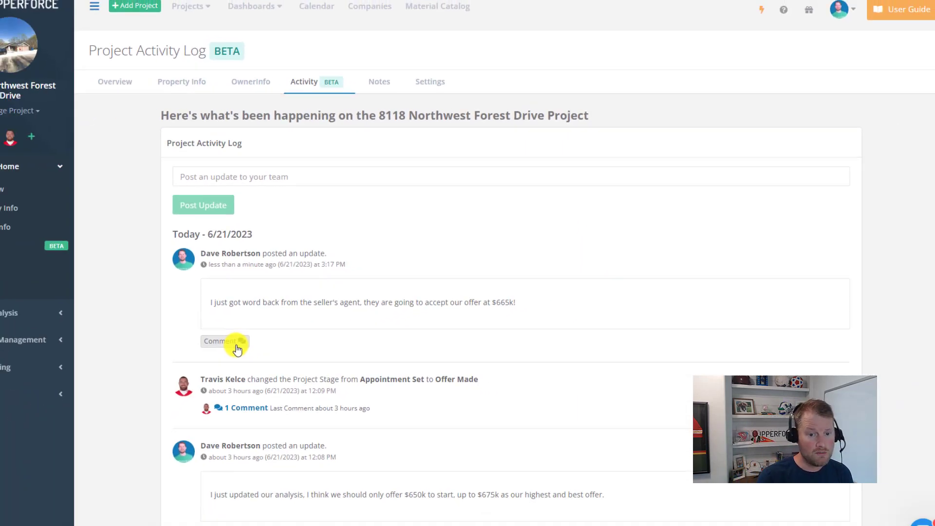
# Step: Comment 'Thata boy coach! Way to close the deal!' on the new $665k update
pyautogui.click(238, 344)
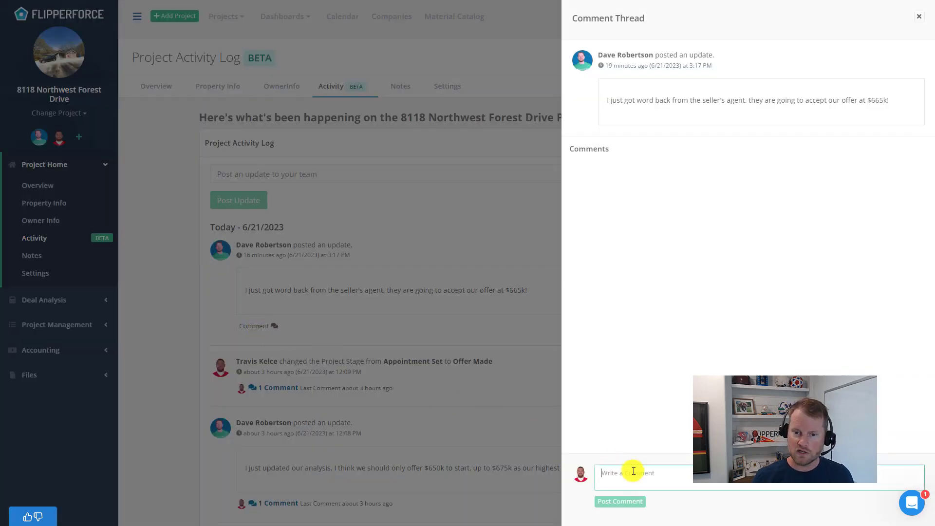
pyautogui.write('Thata bo')
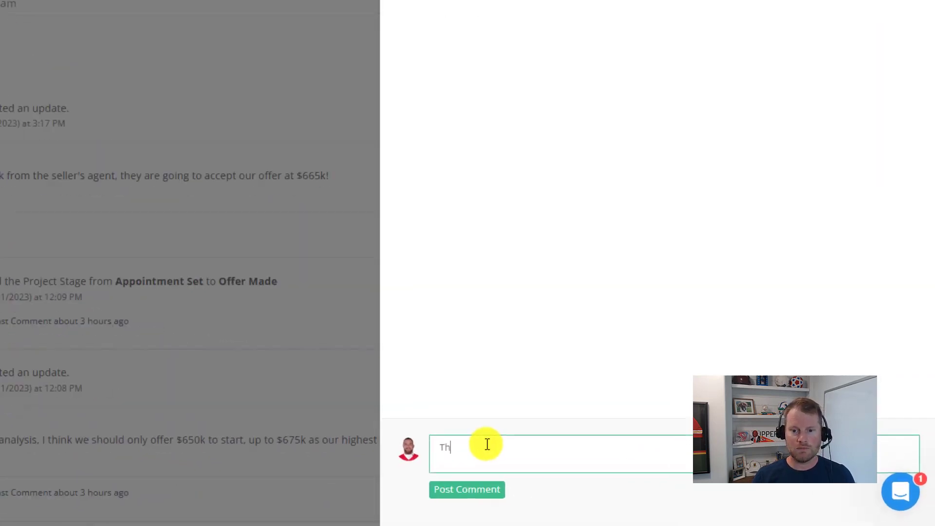
pyautogui.write('y co')
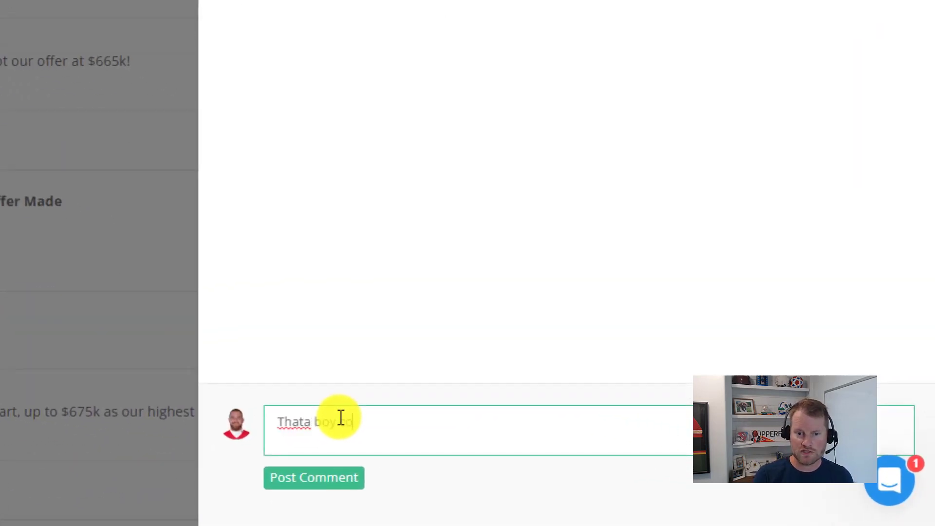
pyautogui.write('ach!  Way to close the deal!')
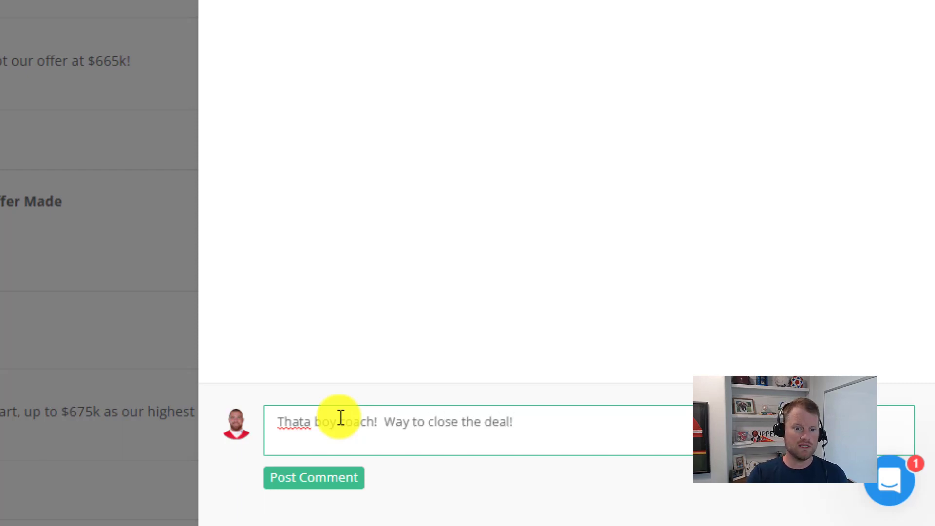
pyautogui.click(314, 477)
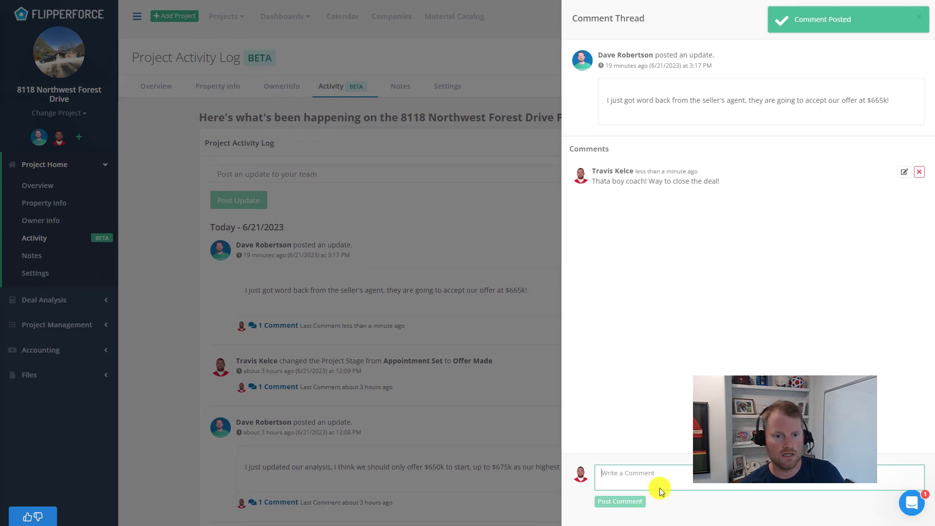
pyautogui.click(918, 20)
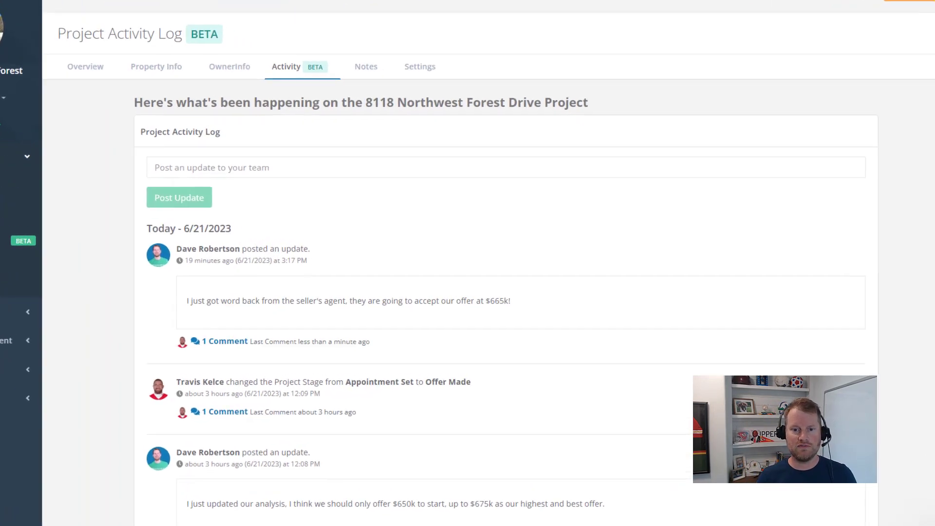
pyautogui.scroll(-10, 484, 263)
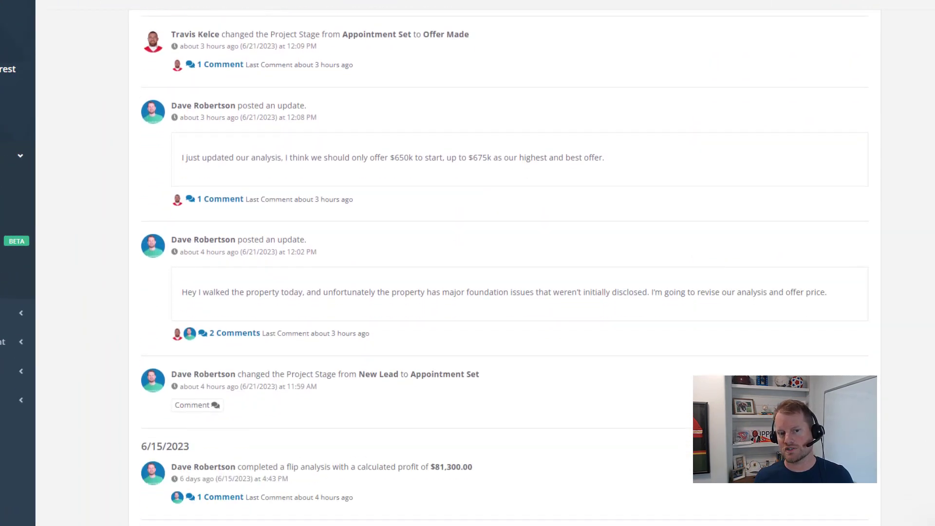
pyautogui.scroll(-5, 485, 263)
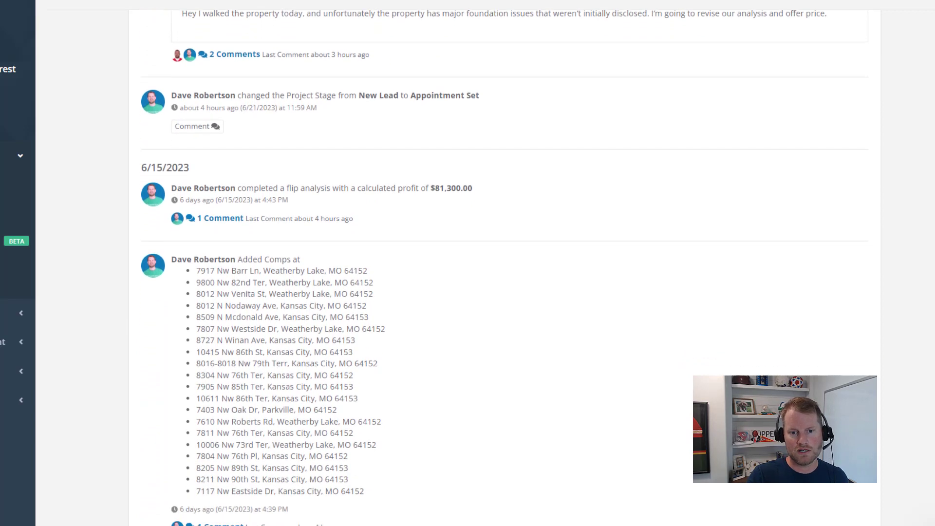
pyautogui.scroll(-5, 485, 263)
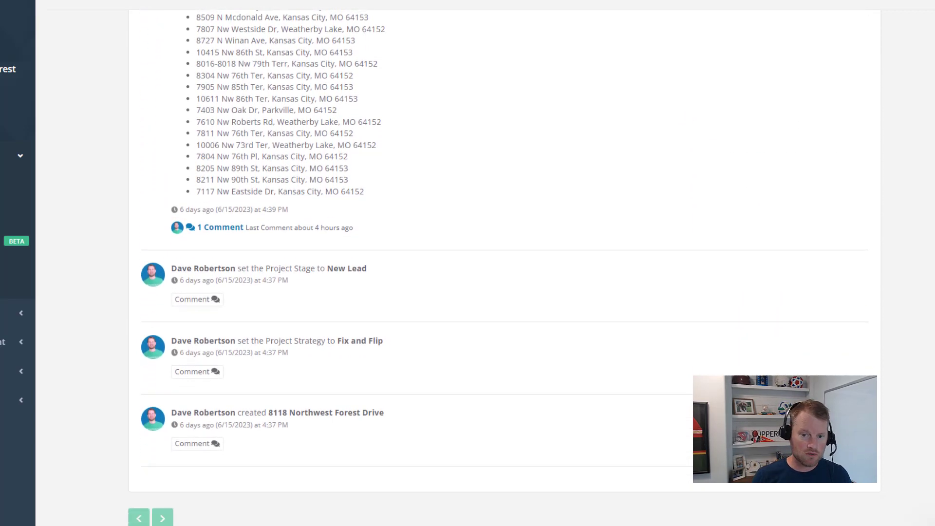
pyautogui.scroll(6, 503, 268)
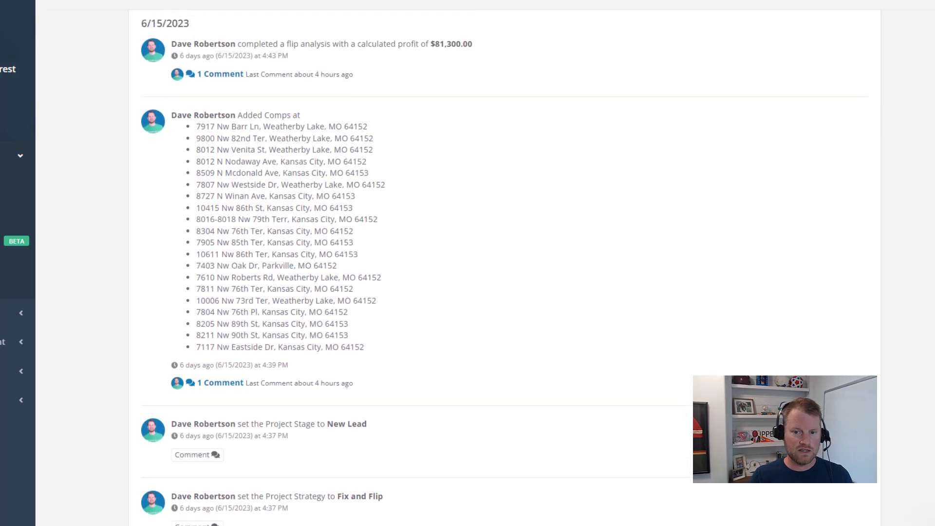
pyautogui.scroll(3, 503, 267)
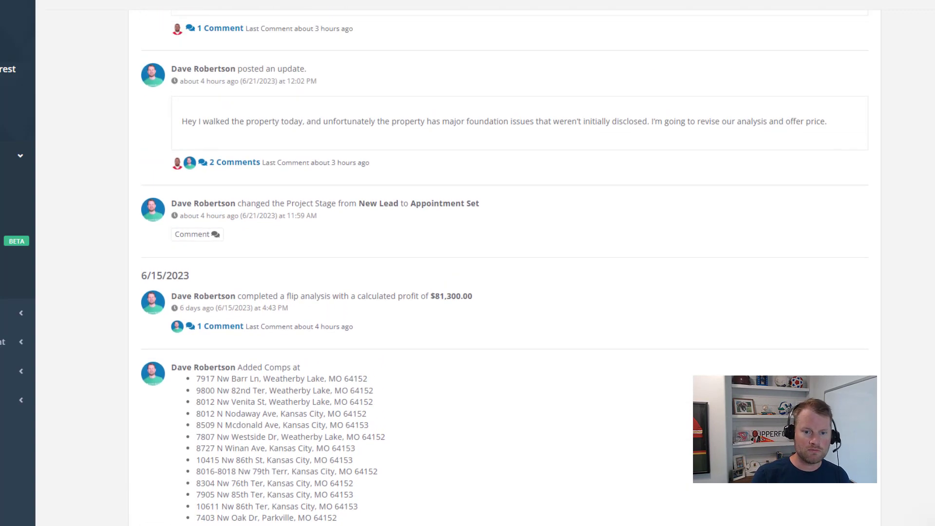
pyautogui.scroll(-1, 505, 267)
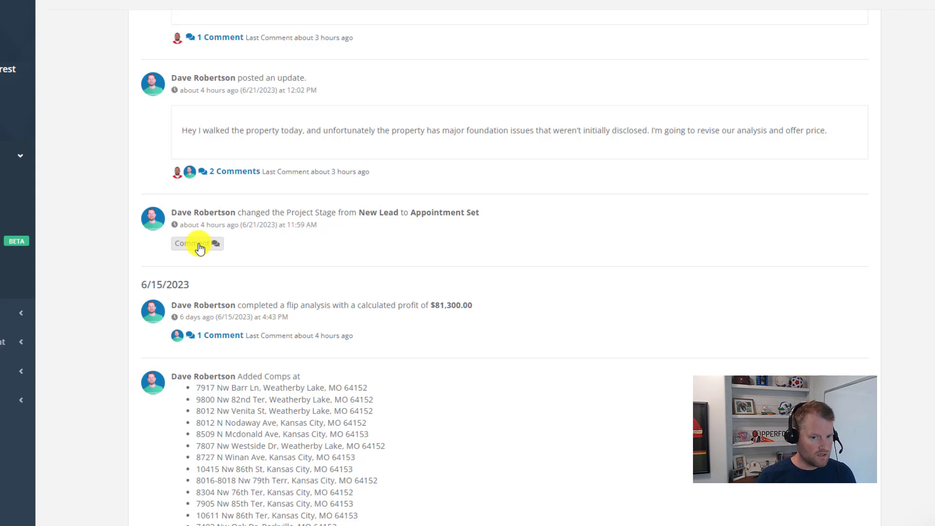
# Step: Comment on the $81,300.00 flip analysis that the rehab looks low and should be at least $75k
pyautogui.click(235, 338)
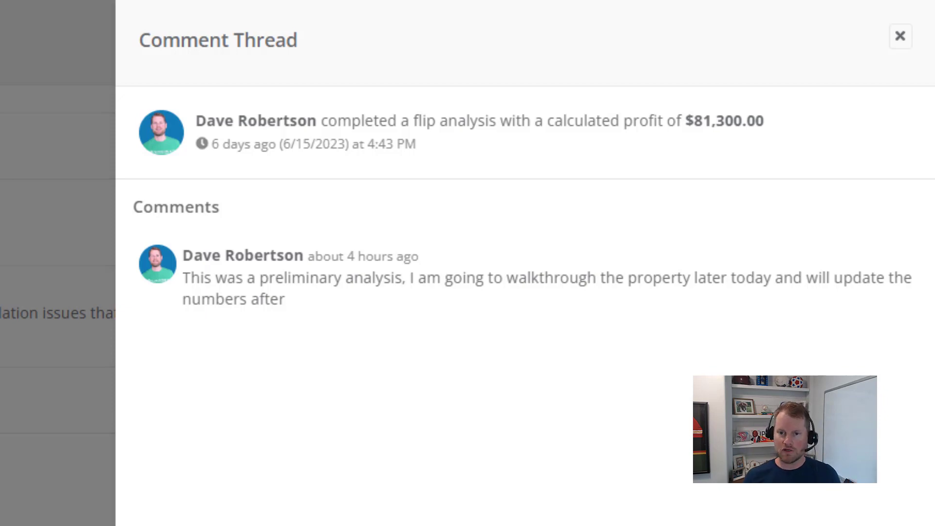
pyautogui.scroll(-10, 271, 413)
pyautogui.click(271, 413)
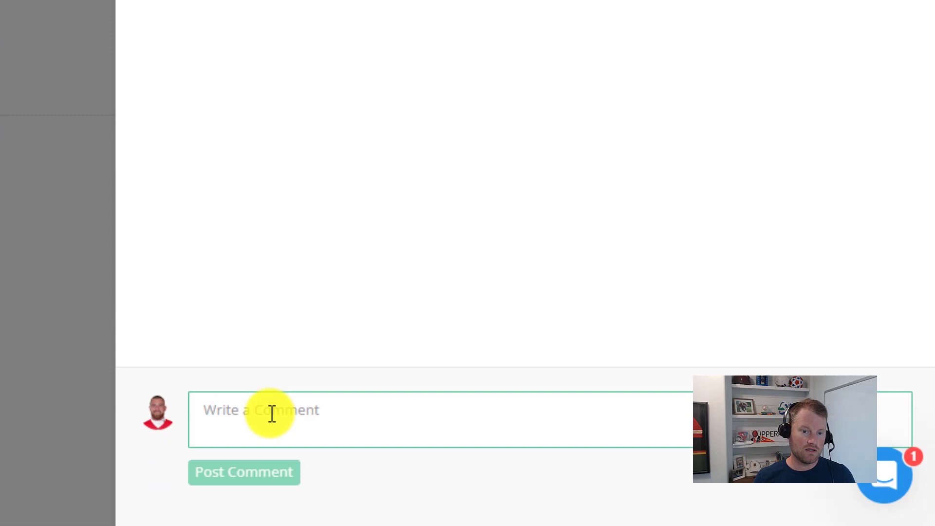
pyautogui.write('Are you sure a')
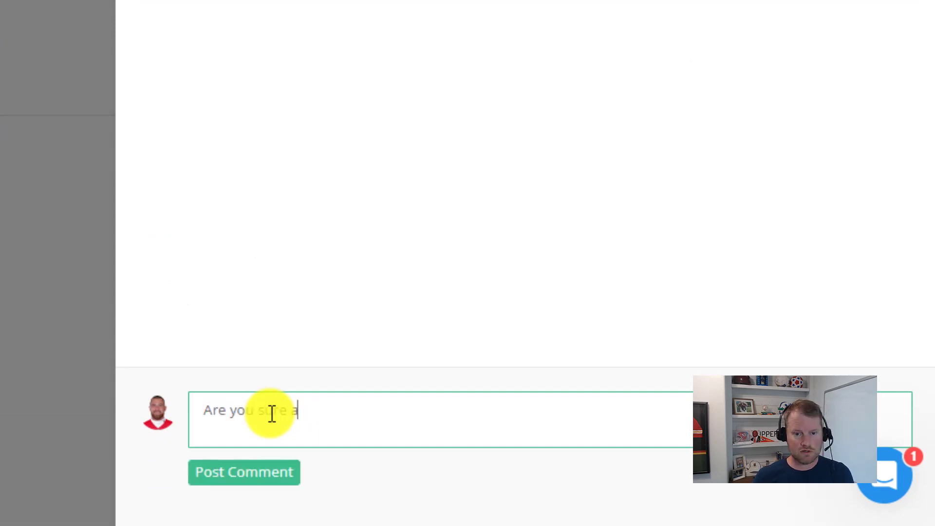
pyautogui.write('bout the rehab # coachh?')
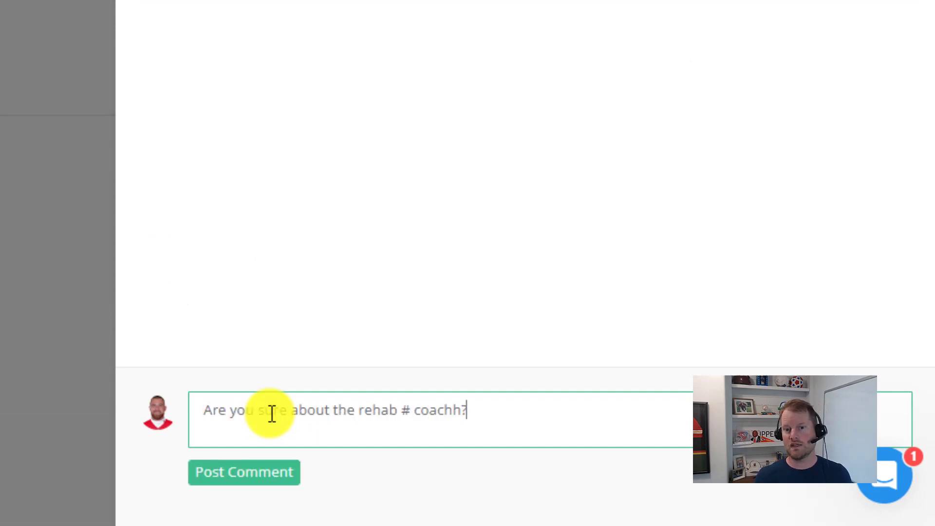
pyautogui.write('??  Your numbe')
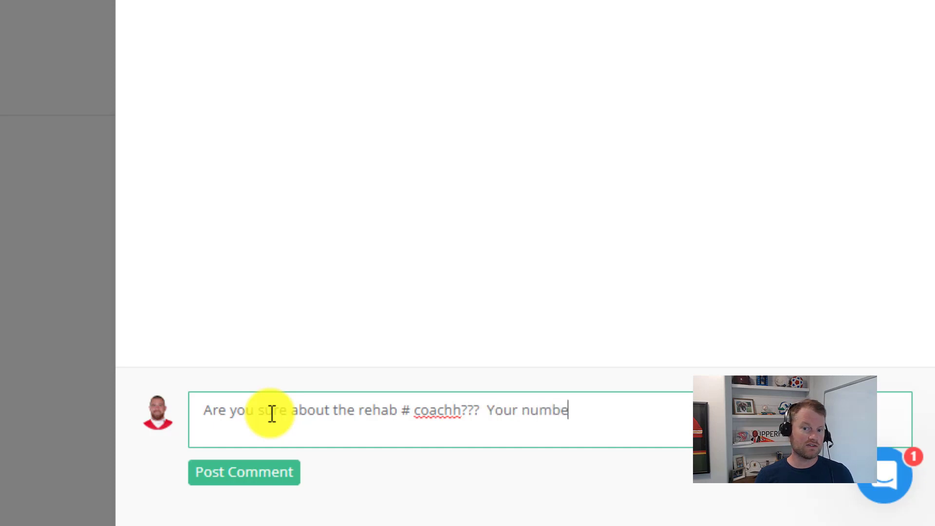
pyautogui.write('rs look pretty low. shou')
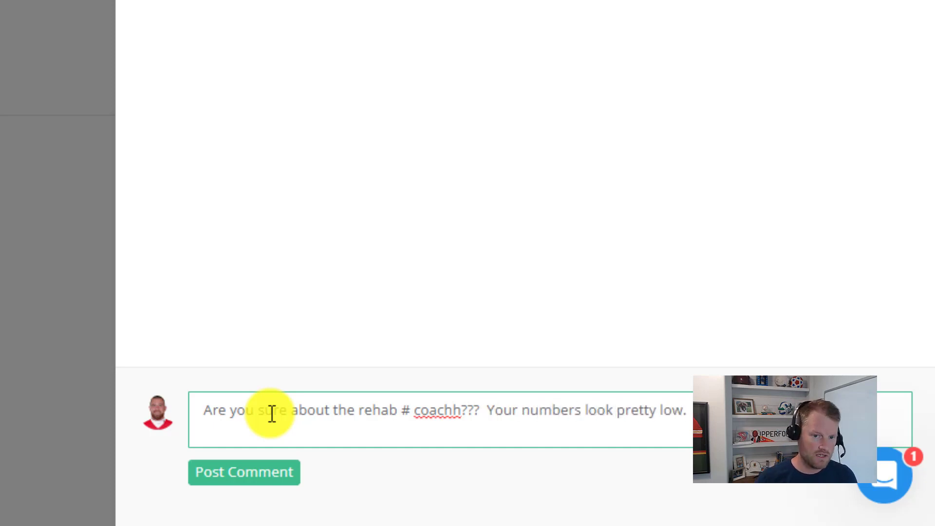
pyautogui.write('ld at lea')
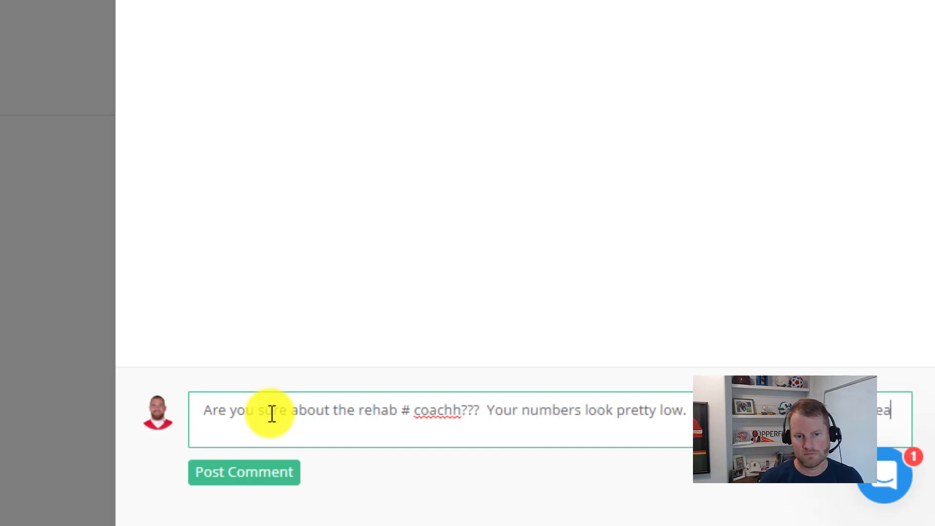
pyautogui.write('st be $75k!')
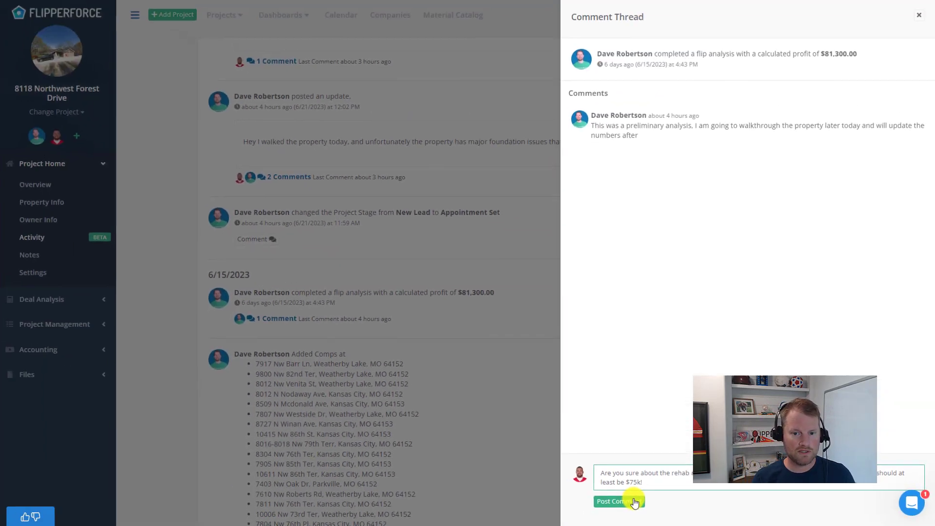
pyautogui.click(635, 502)
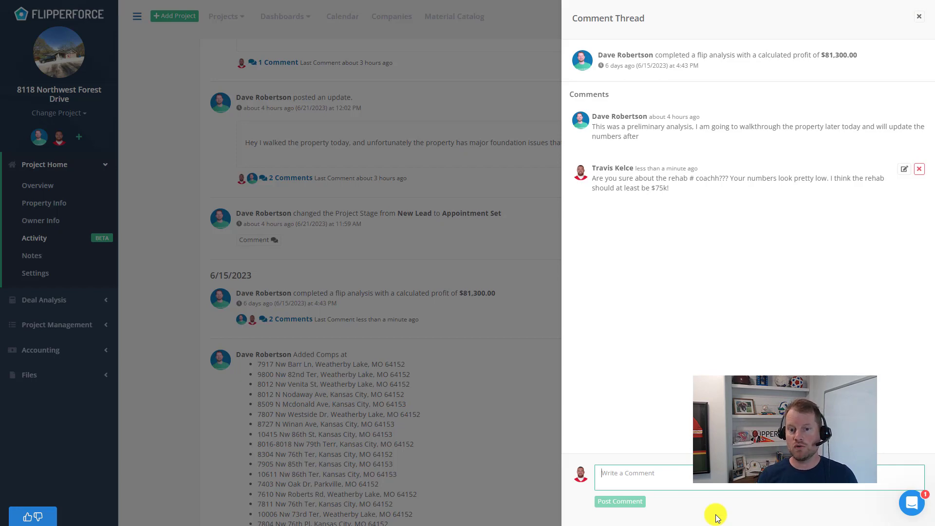
# Step: Close the comment thread panel, then open and dismiss the support chat window
pyautogui.press('Escape')
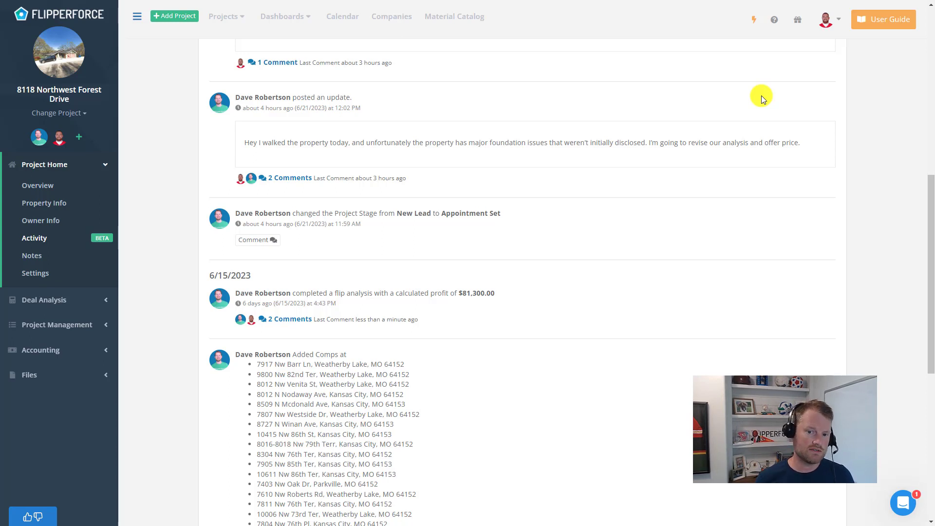
pyautogui.click(904, 511)
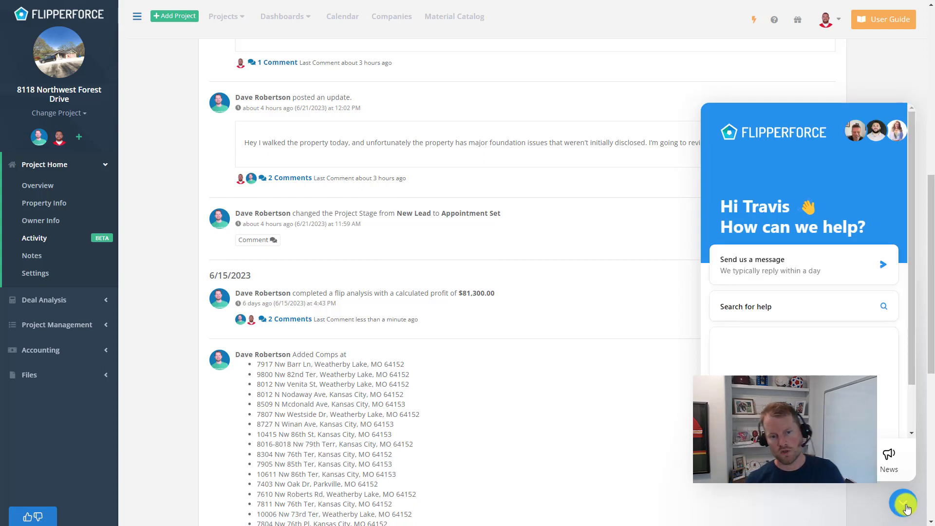
pyautogui.click(905, 505)
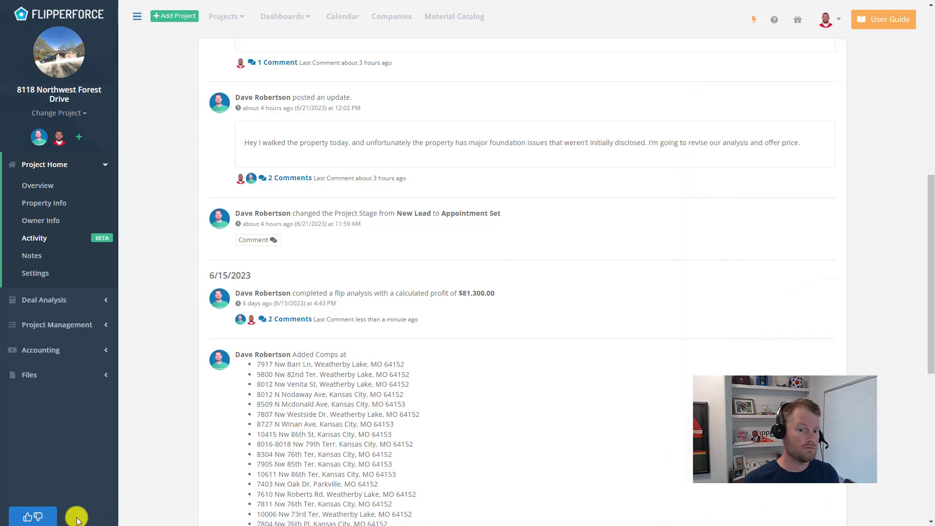
# Step: Give the Activity Log feature five stars in the Quick feedback poll
pyautogui.click(48, 519)
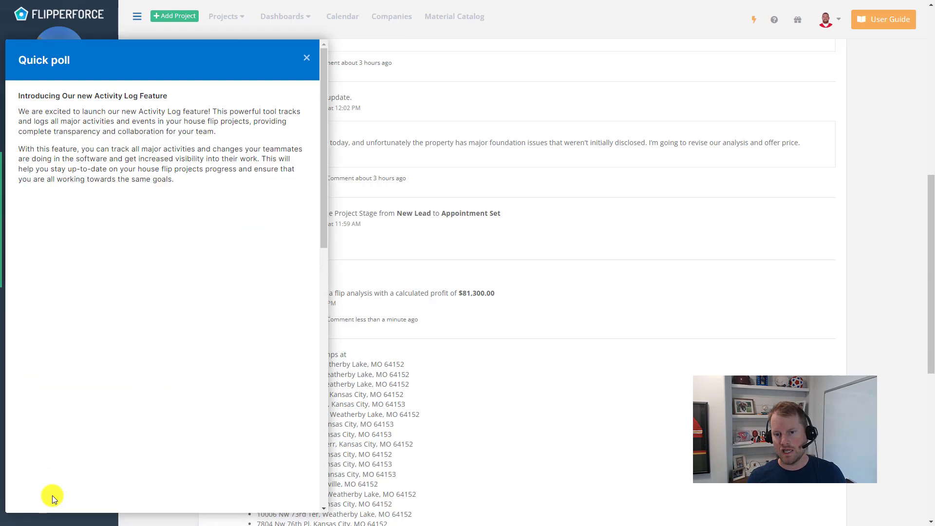
pyautogui.scroll(-1, 317, 284)
pyautogui.scroll(-10, 317, 284)
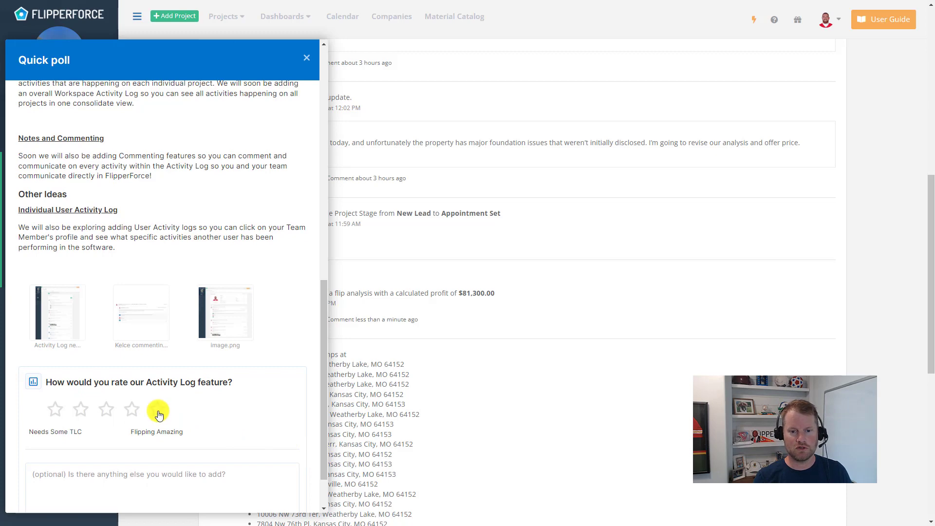
pyautogui.click(158, 410)
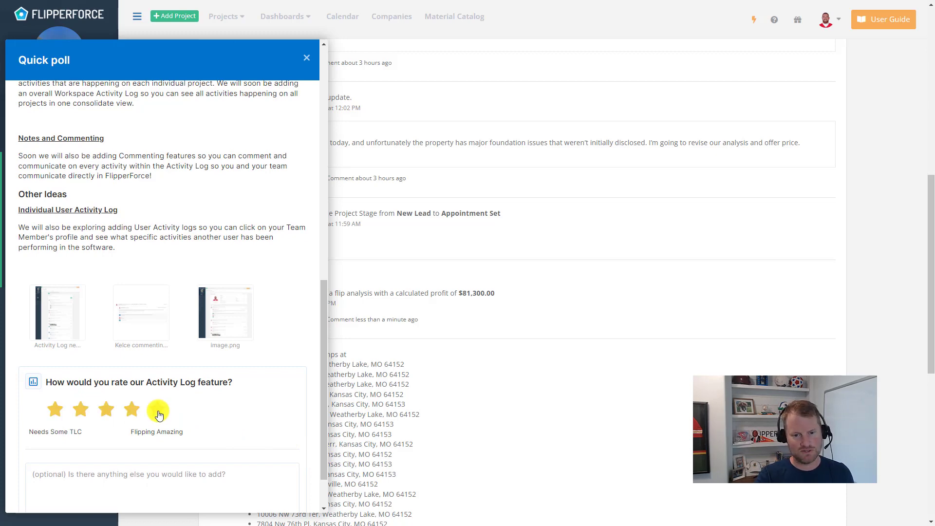